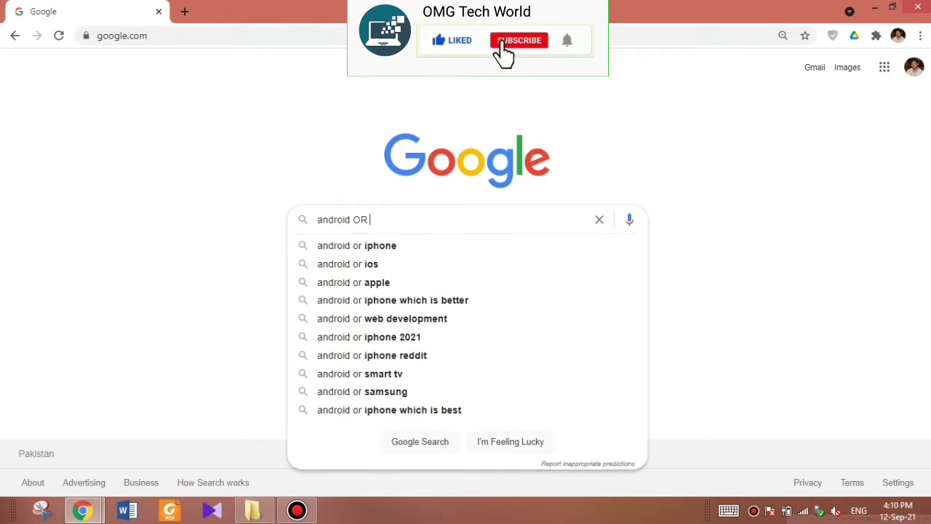
- Complete the query as "android OR iphone" and run the Google search with the OR operator
text(ip)
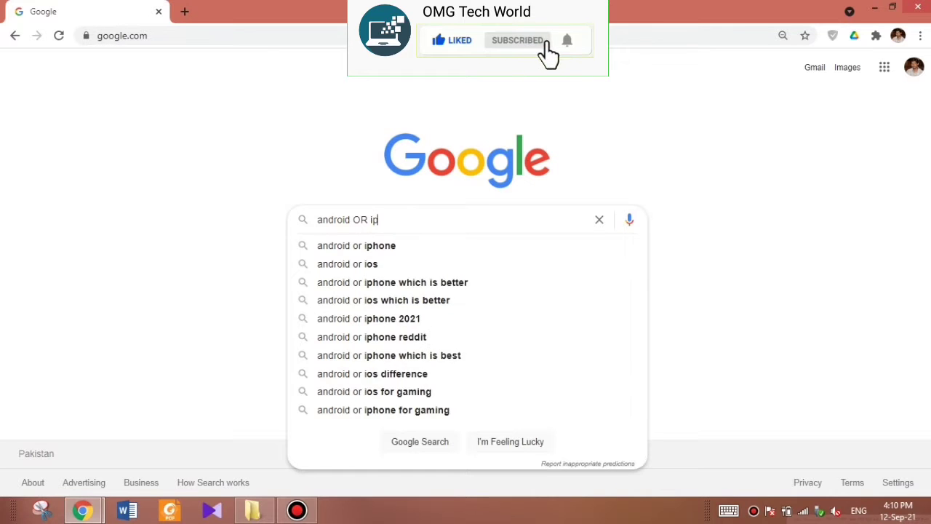
text(hone)
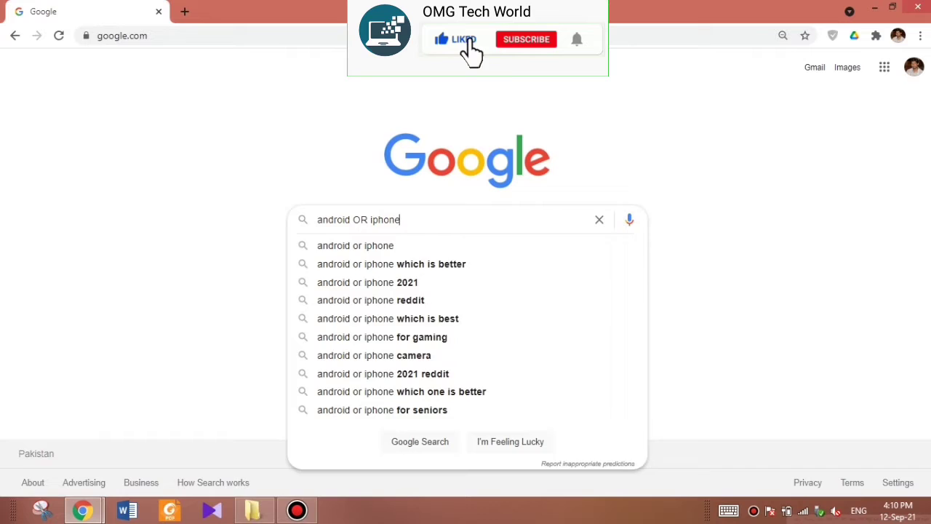
key(Return)
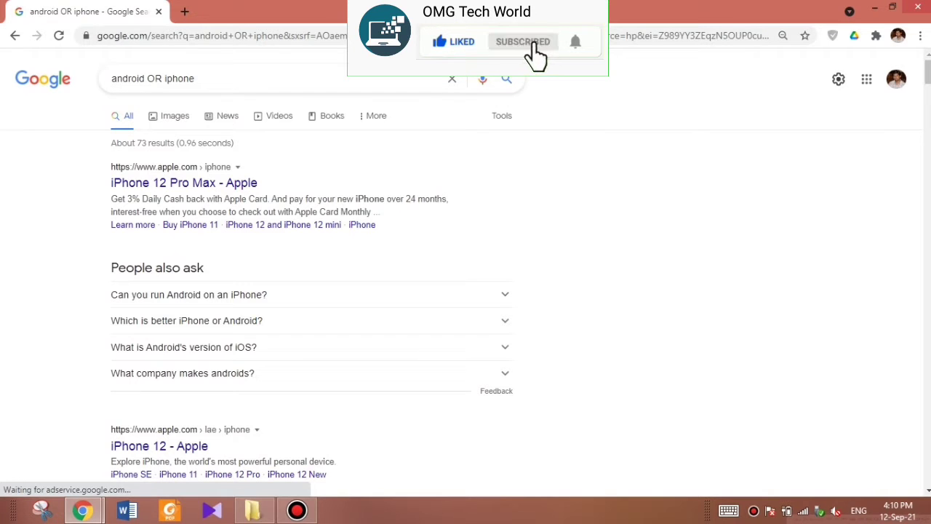
- Look through the "android OR iphone" results to see which pages cover either term, and return to the first result
scroll(466, 291, down, 5)
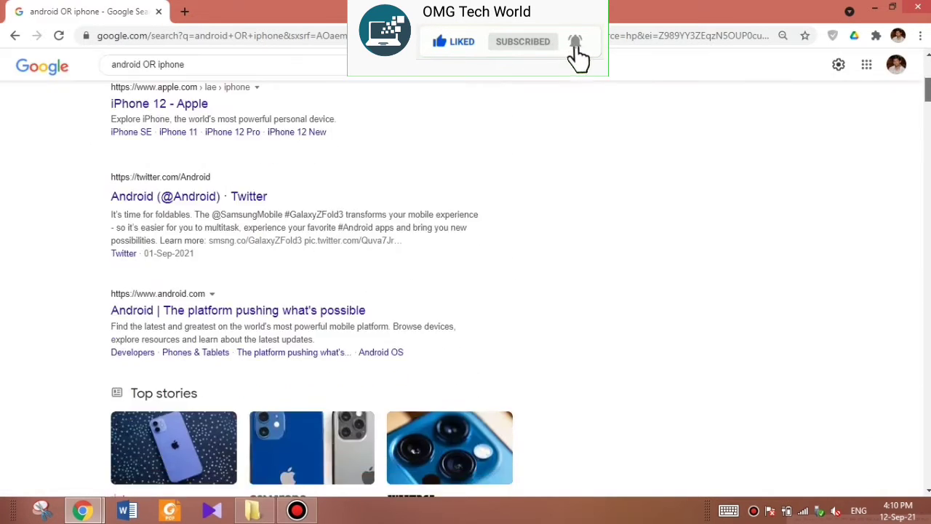
scroll(465, 291, down, 4)
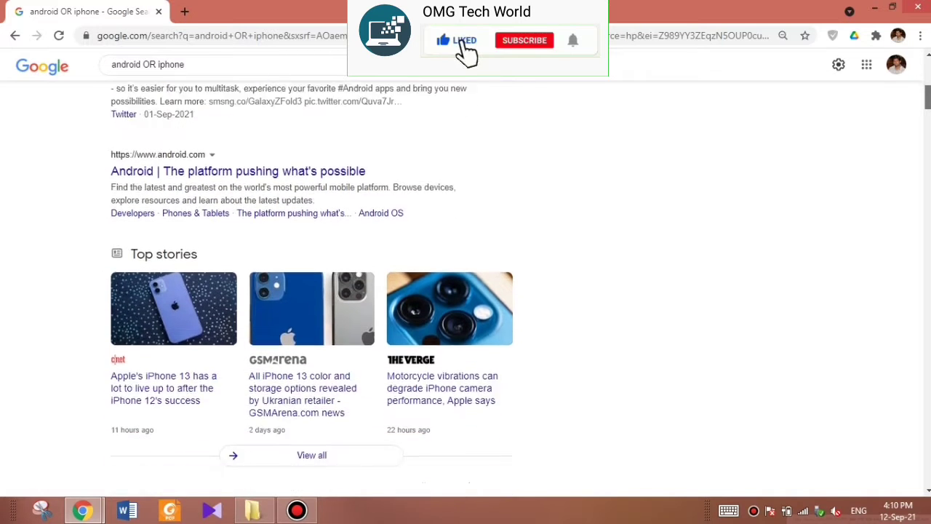
scroll(466, 291, down, 4)
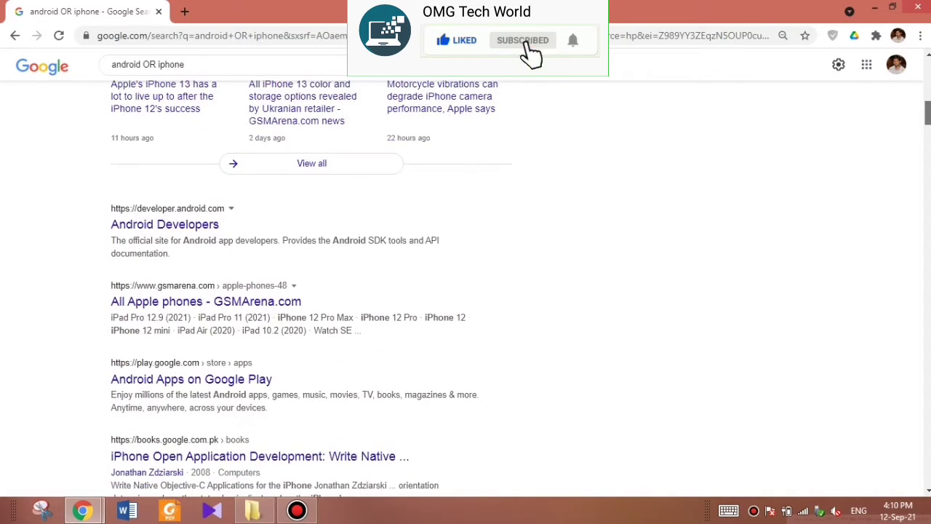
scroll(465, 291, down, 4)
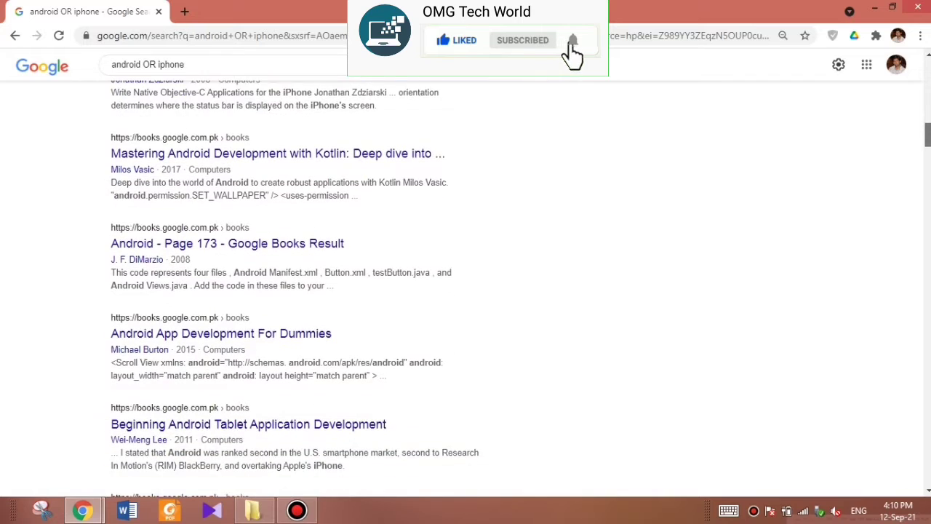
scroll(465, 291, down, 4)
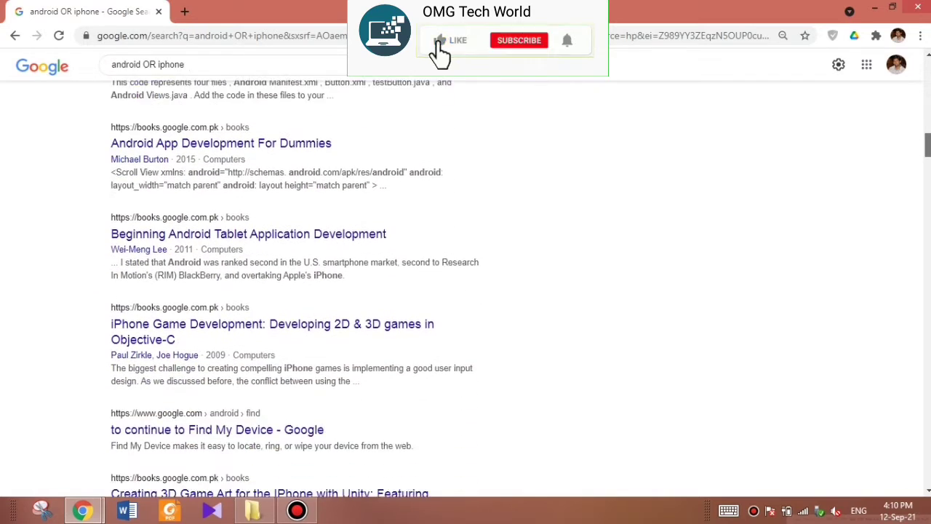
scroll(466, 291, down, 4)
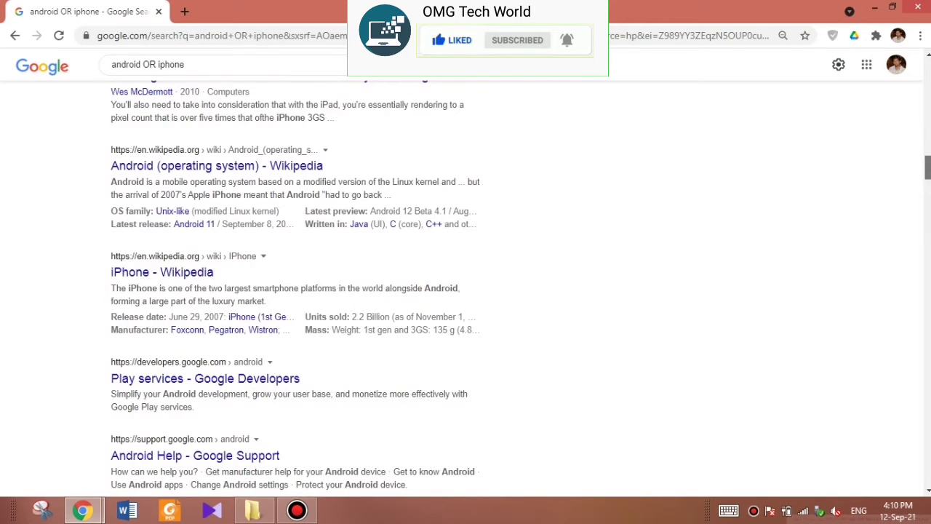
scroll(466, 291, up, 15)
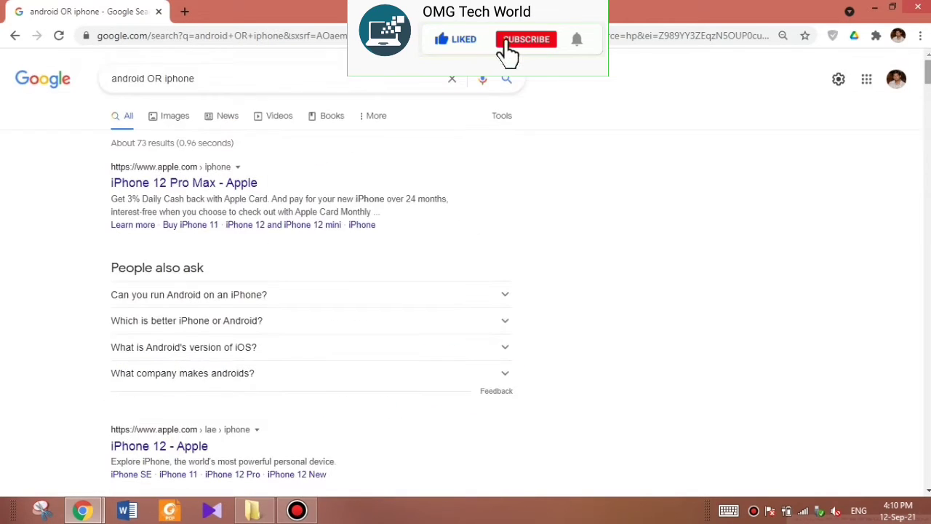
- Return to the Google home page and search for "cheap AND best laptops" with the AND operator
key(alt+Left)
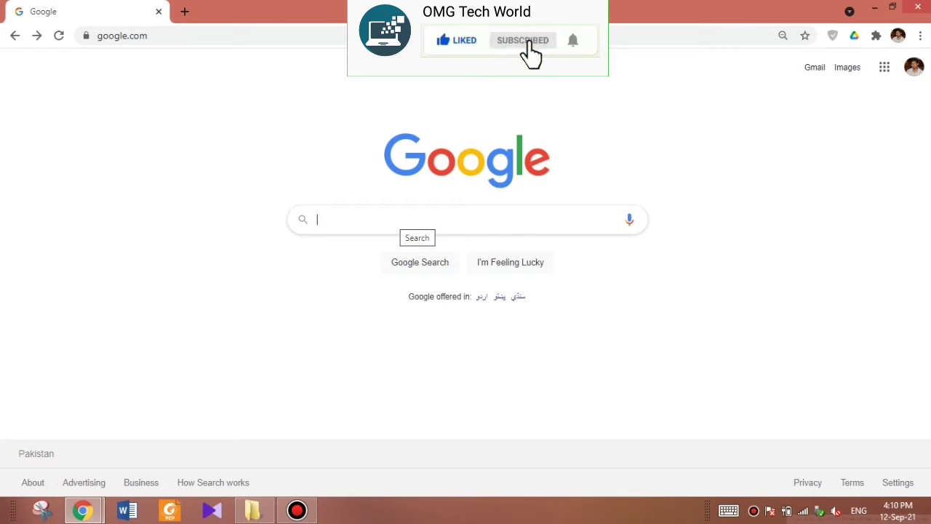
text(dhe)
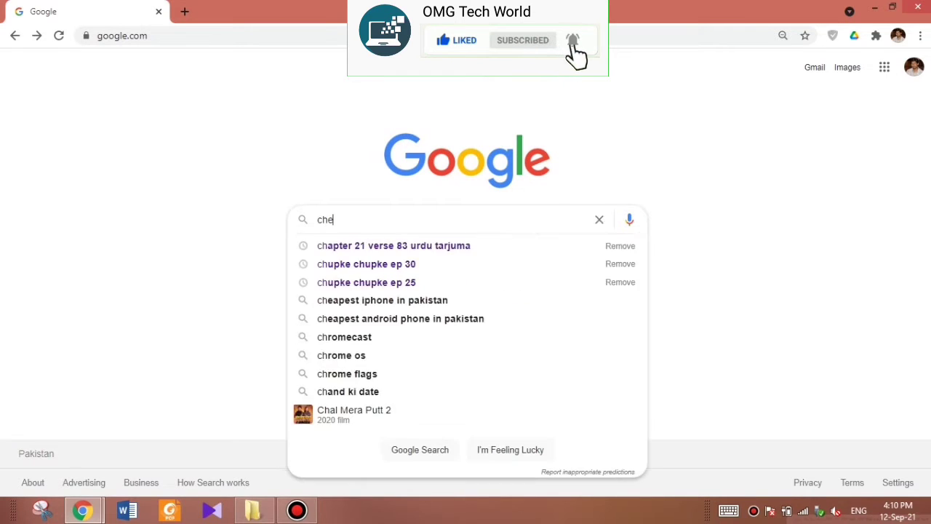
text(ap AN)
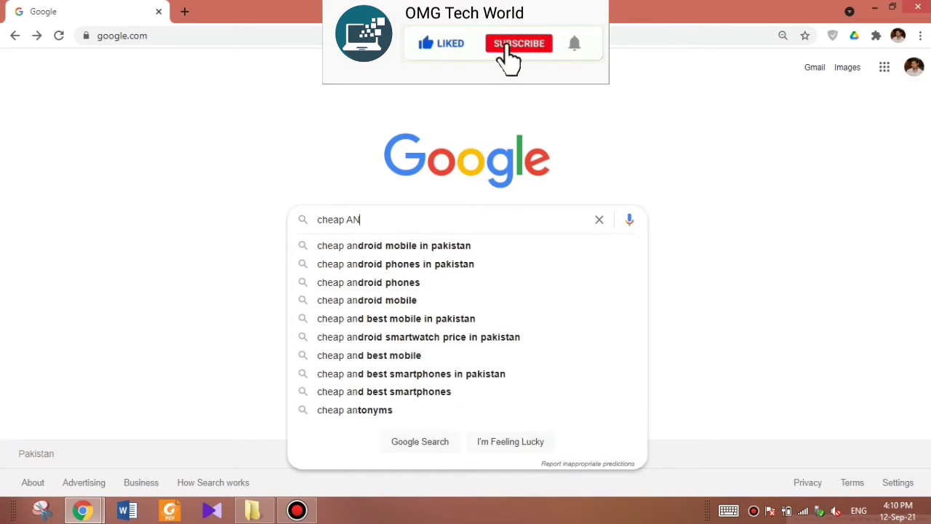
text(D)
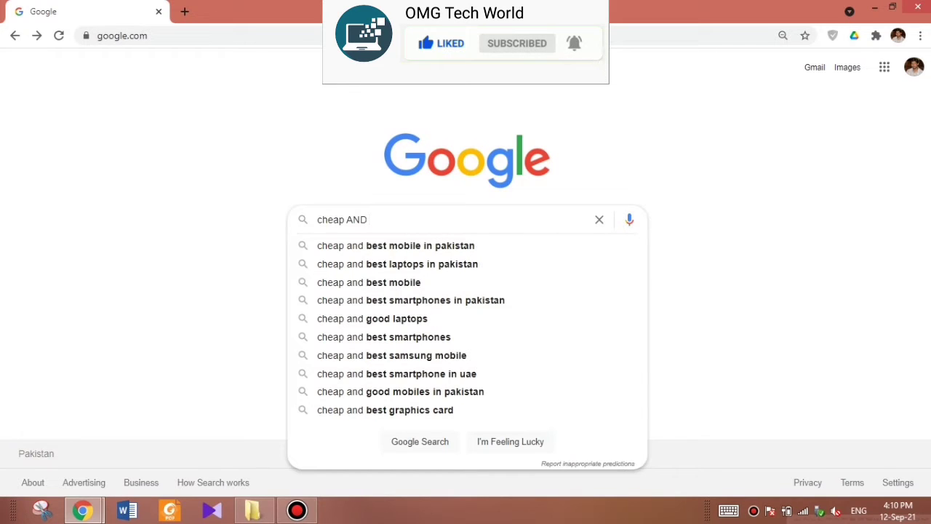
text( b)
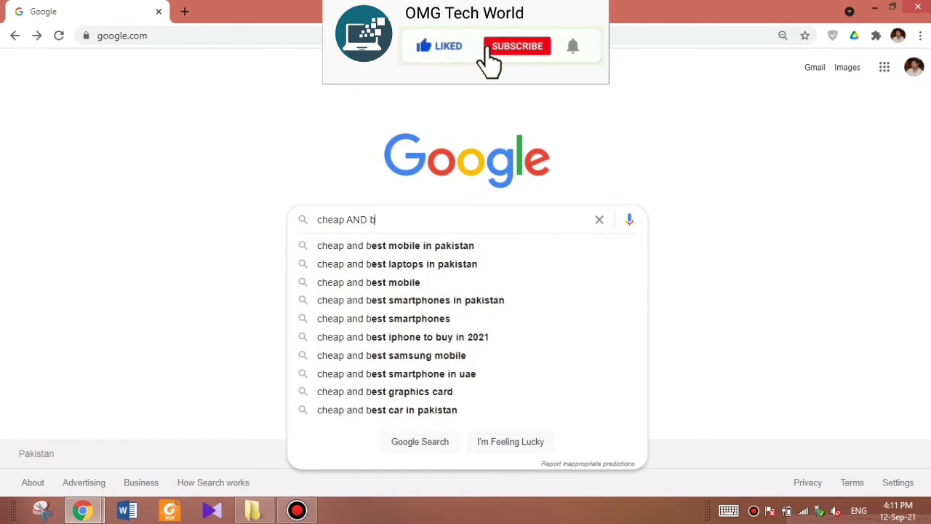
text(est)
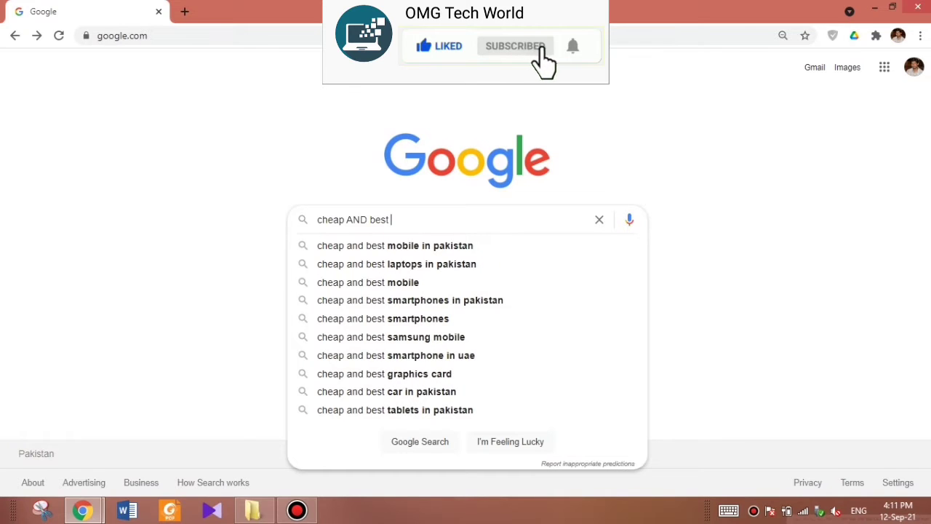
text( m)
key(BackSpace)
text(laptops)
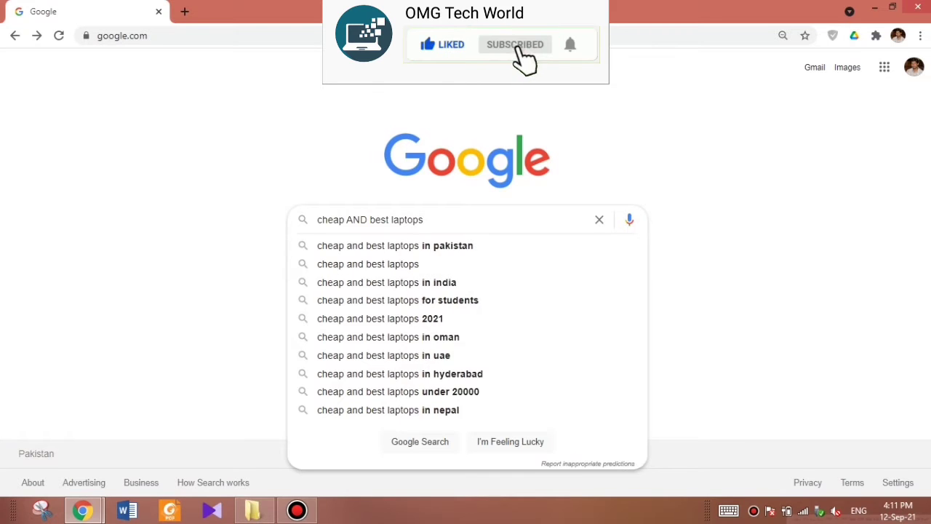
key(Return)
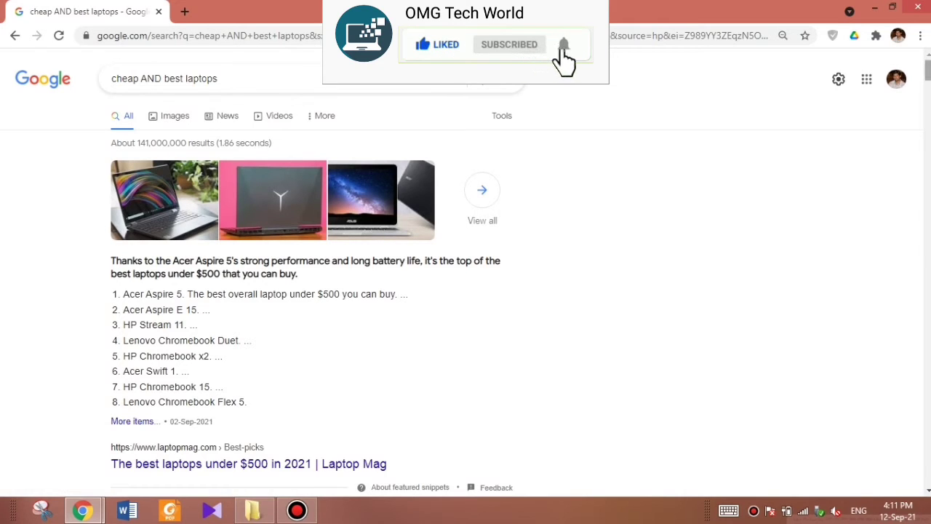
- Look through the "cheap AND best laptops" results to see how the pages match both terms
scroll(313, 291, down, 6)
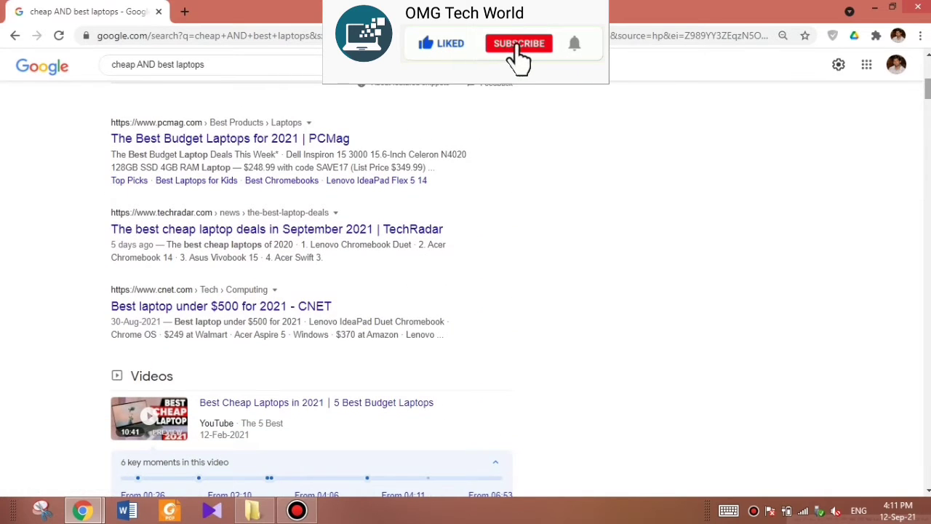
scroll(313, 291, down, 3)
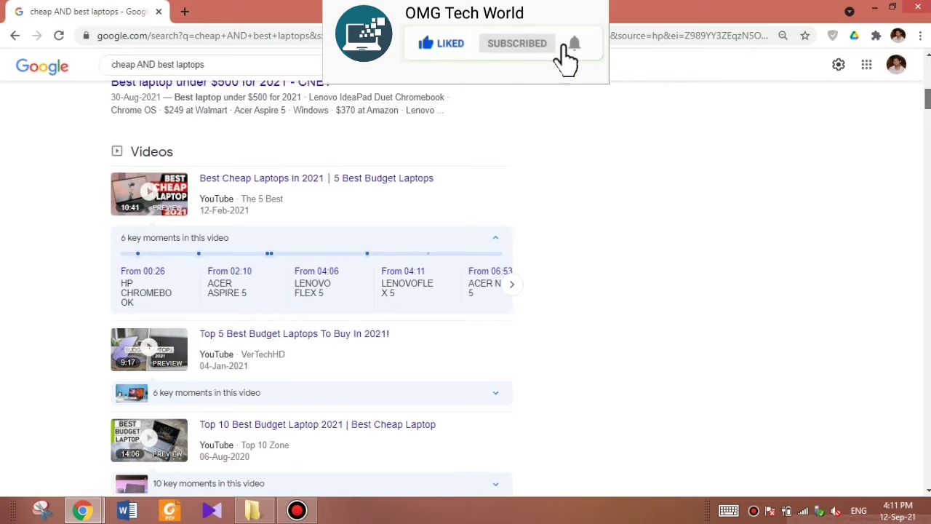
scroll(313, 291, down, 5)
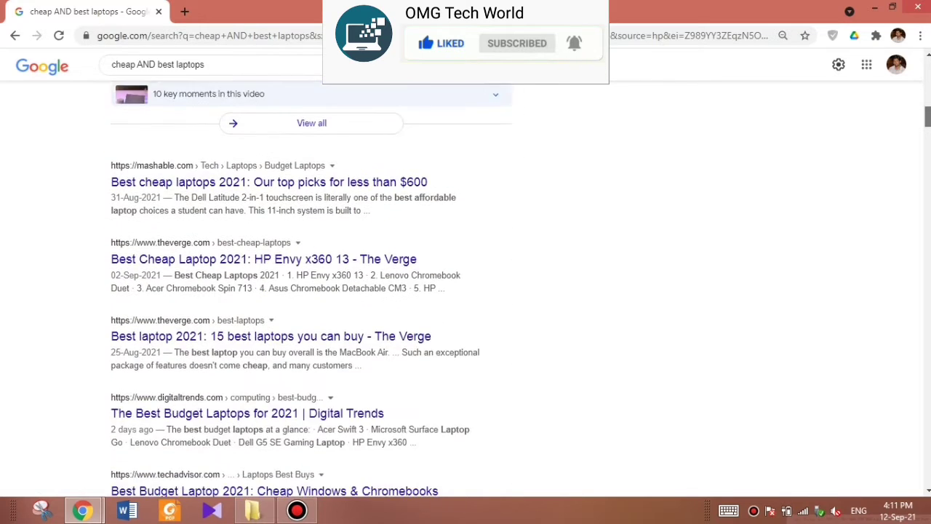
scroll(312, 291, down, 2)
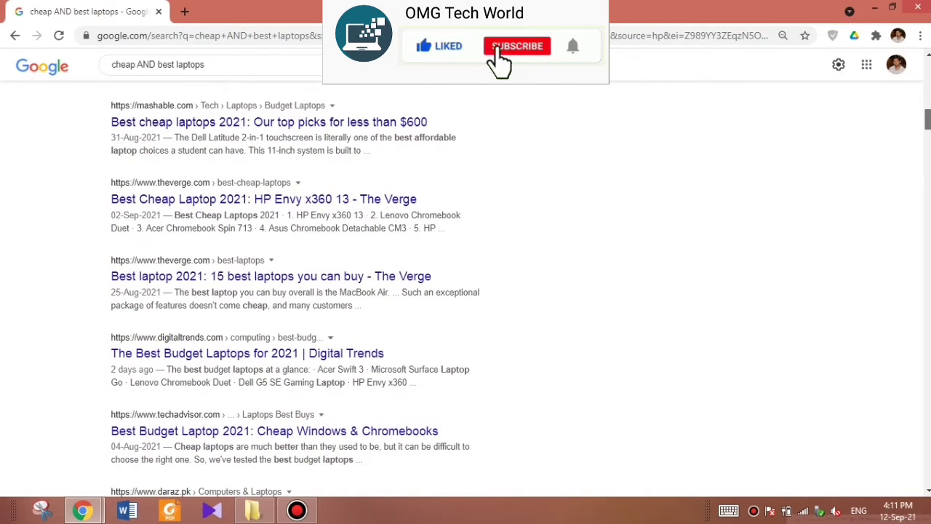
scroll(313, 291, down, 2)
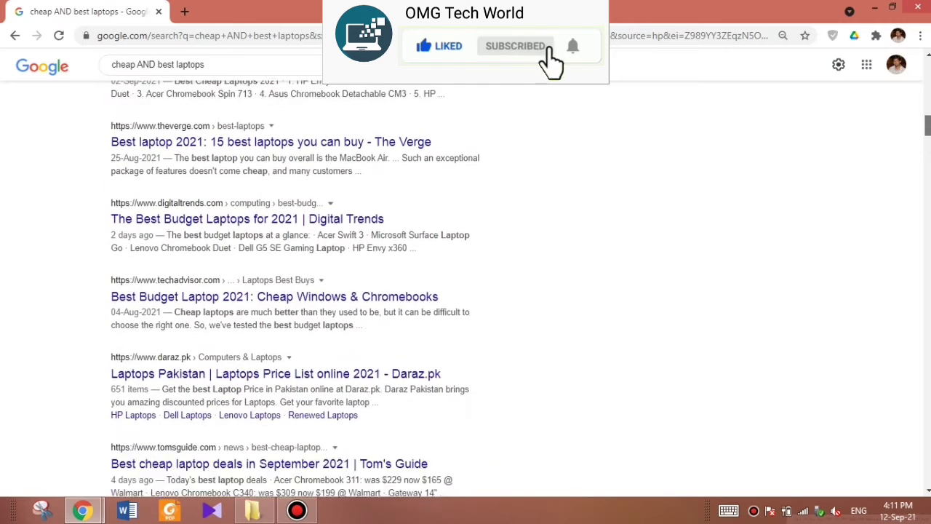
scroll(313, 291, down, 2)
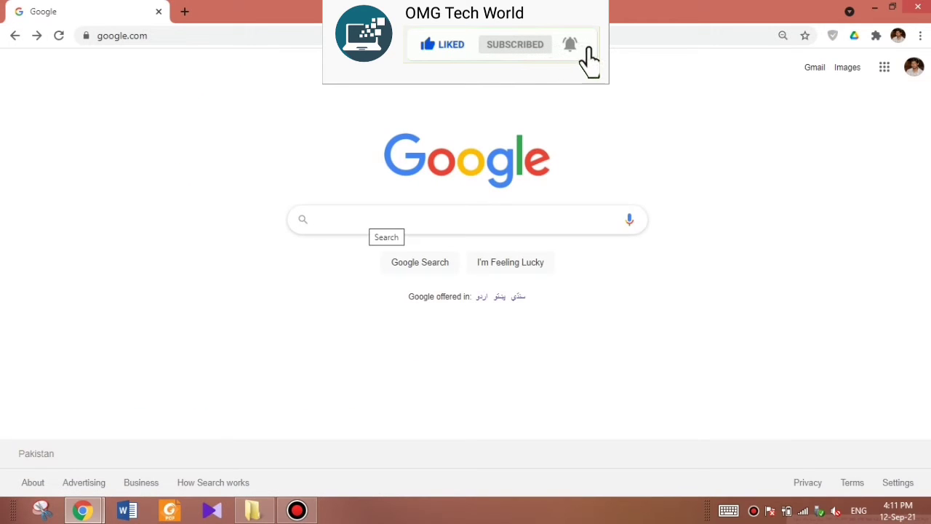
- Search from the Google home page for "Charles*Coulomb", using the asterisk as a wildcard between the two words
text(c)
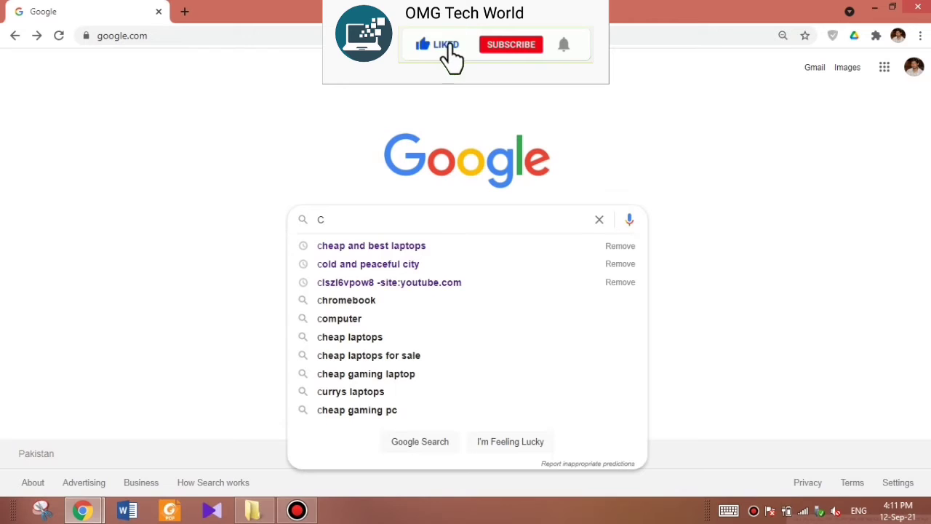
text(har)
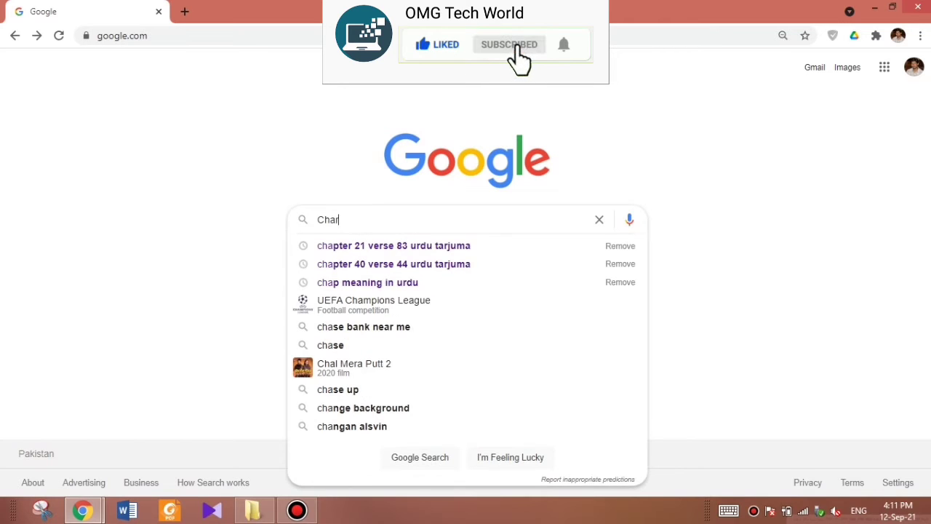
text(le)
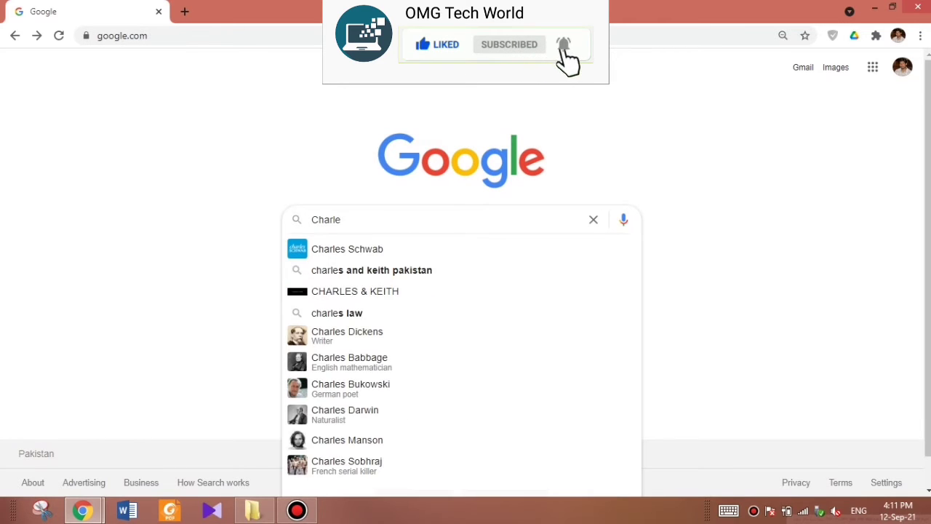
text(s)
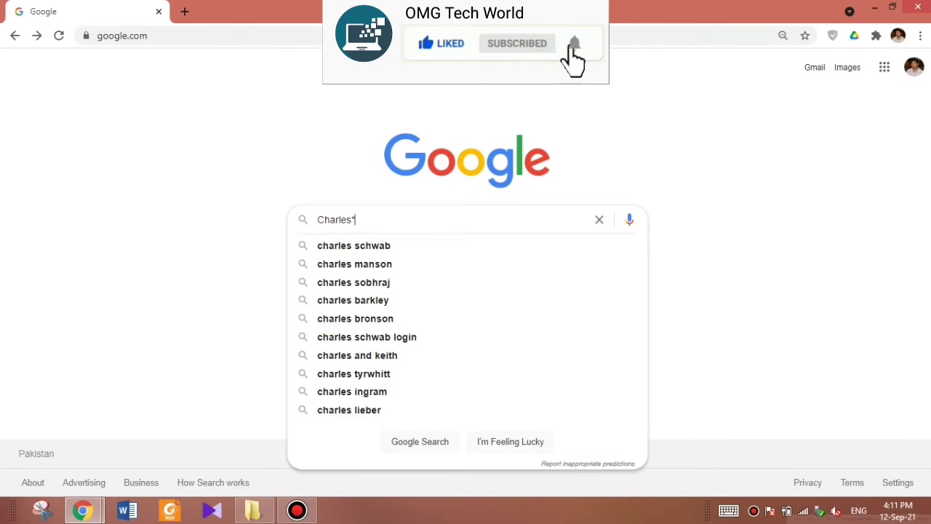
text(*C)
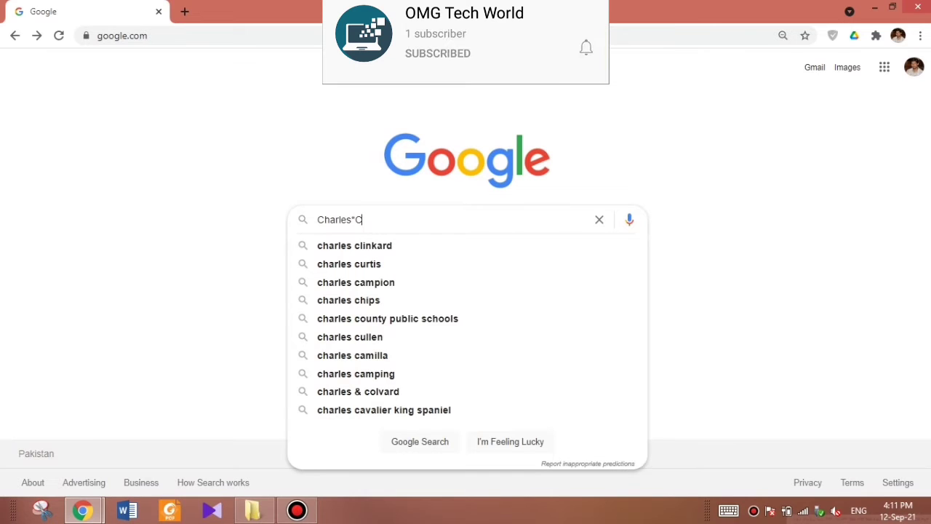
text(ou)
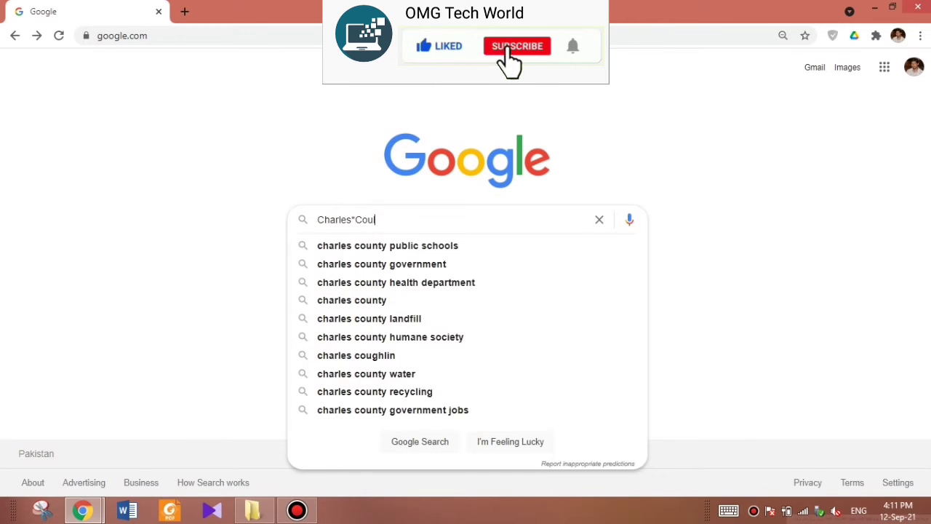
text(lomb)
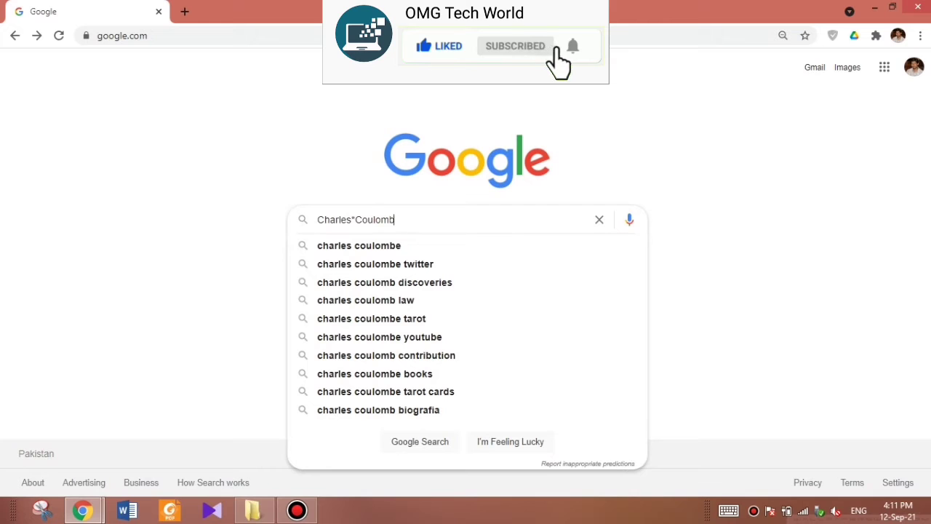
key(Return)
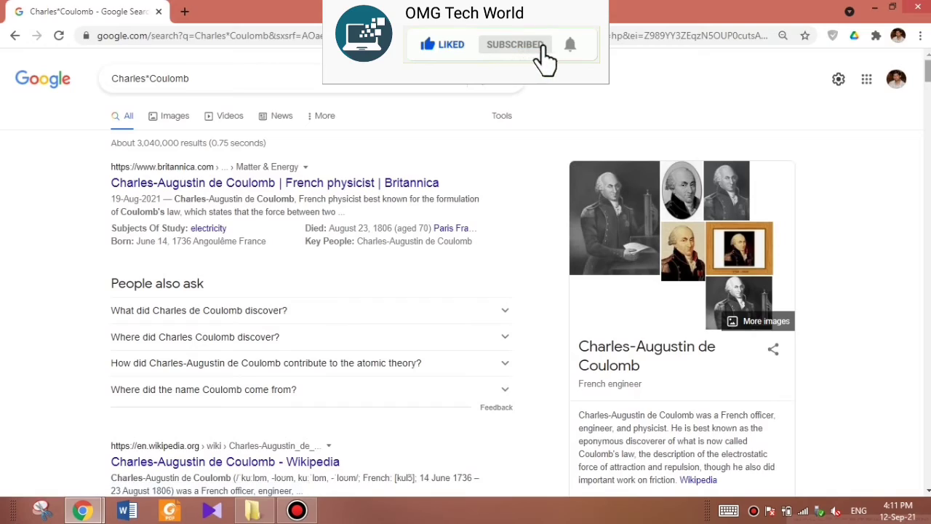
- Look through the "Charles*Coulomb" results to see which words fill the wildcard, and return towards the first result
scroll(466, 291, down, 5)
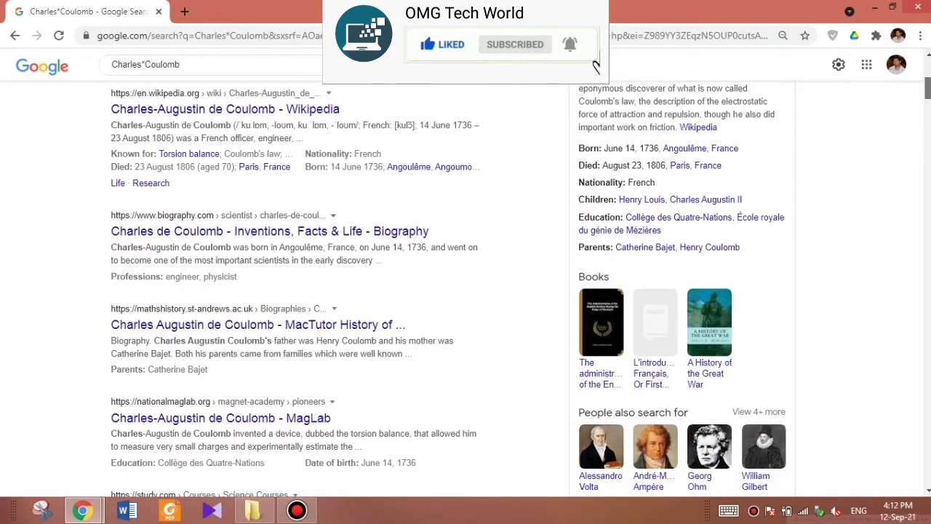
scroll(294, 291, down, 5)
scroll(295, 291, up, 7)
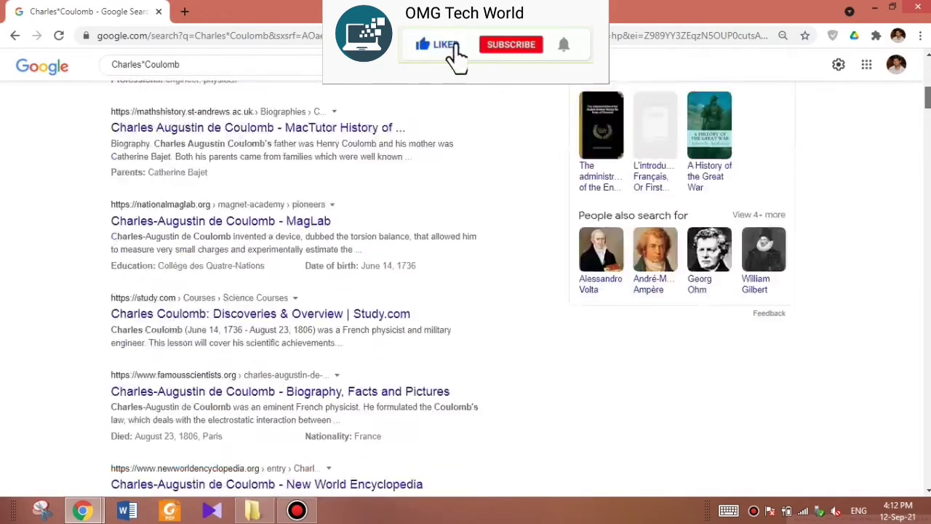
scroll(454, 271, up, 2)
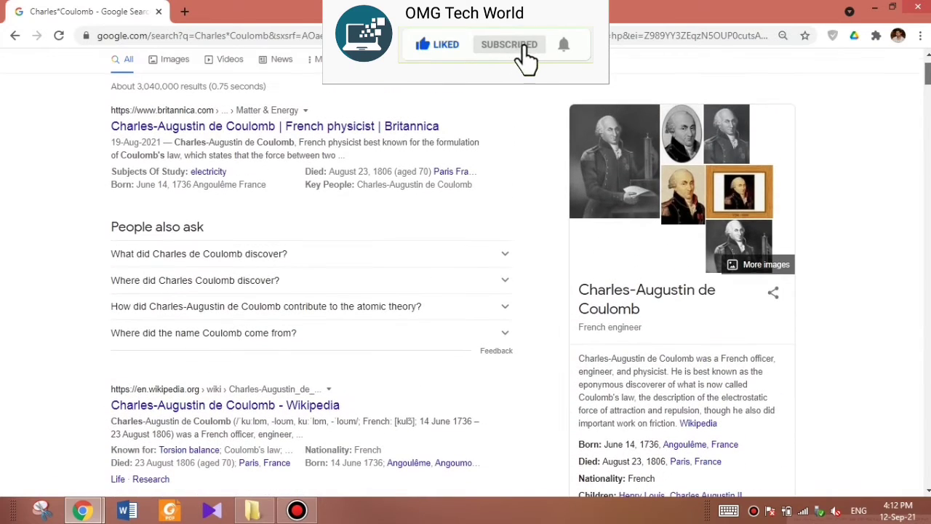
- Return to the Google home page and search for "best laptops -dell", using the minus sign to exclude a term
scroll(466, 291, up, 1)
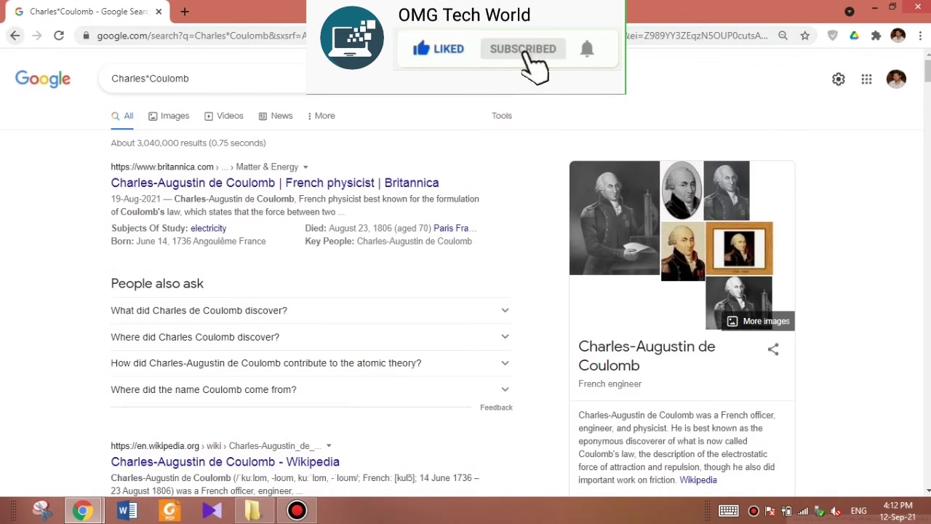
click(14, 35)
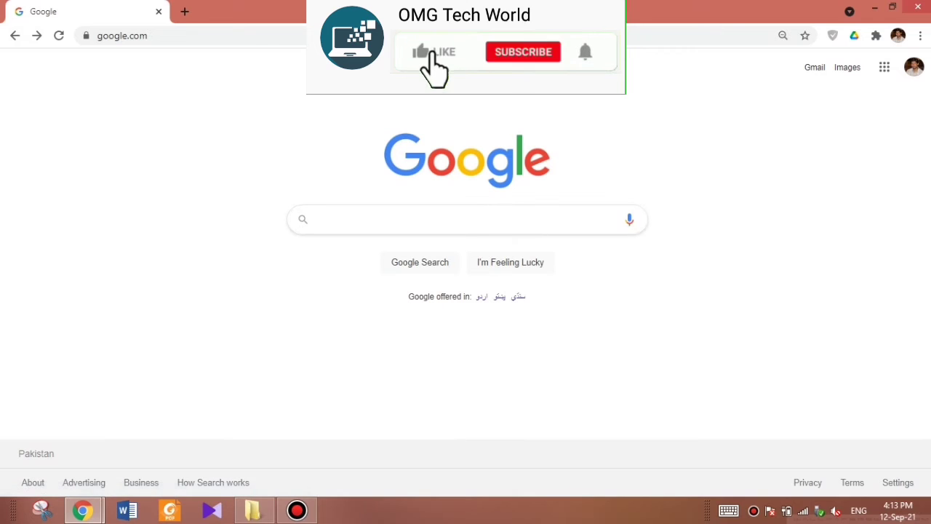
text(best)
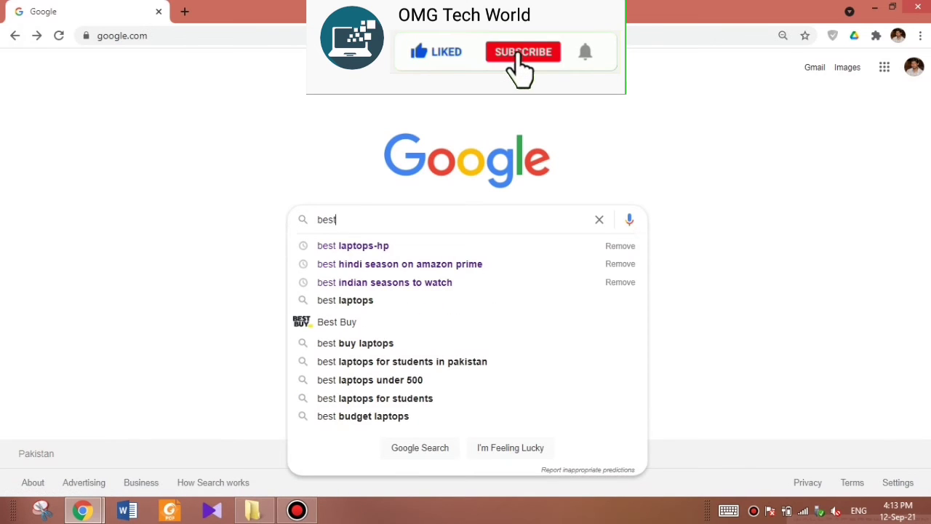
key(Return)
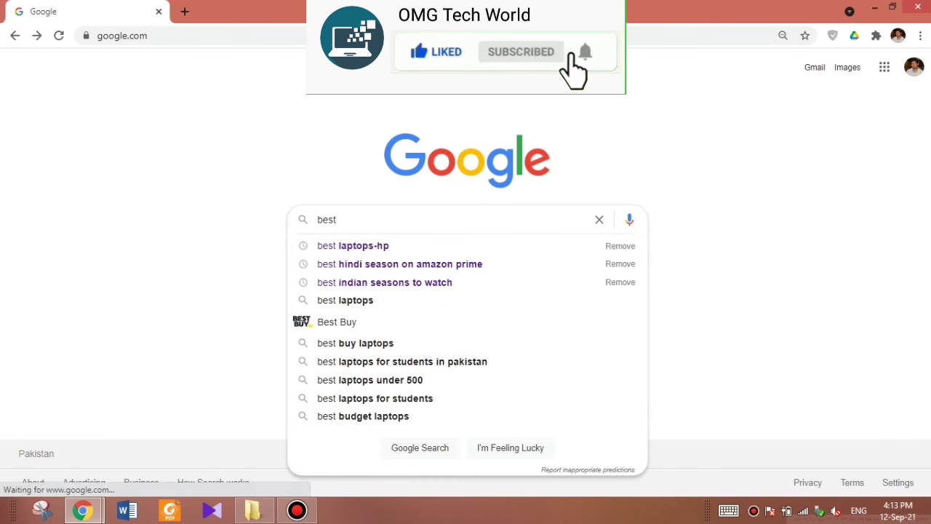
text(lapt)
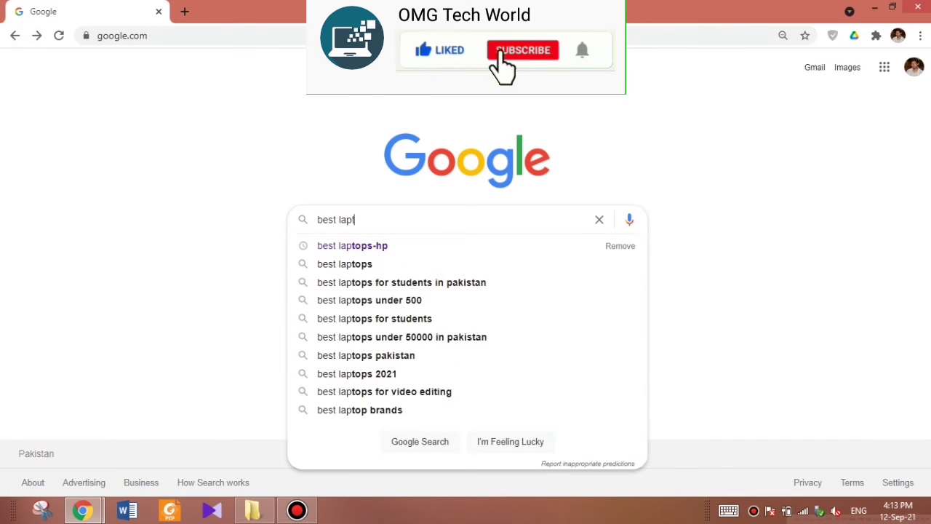
text(ops)
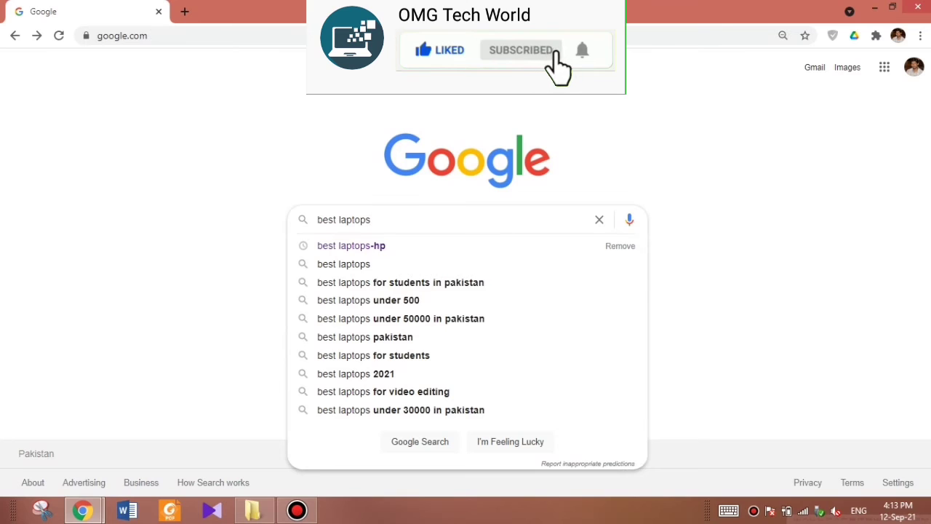
text( -)
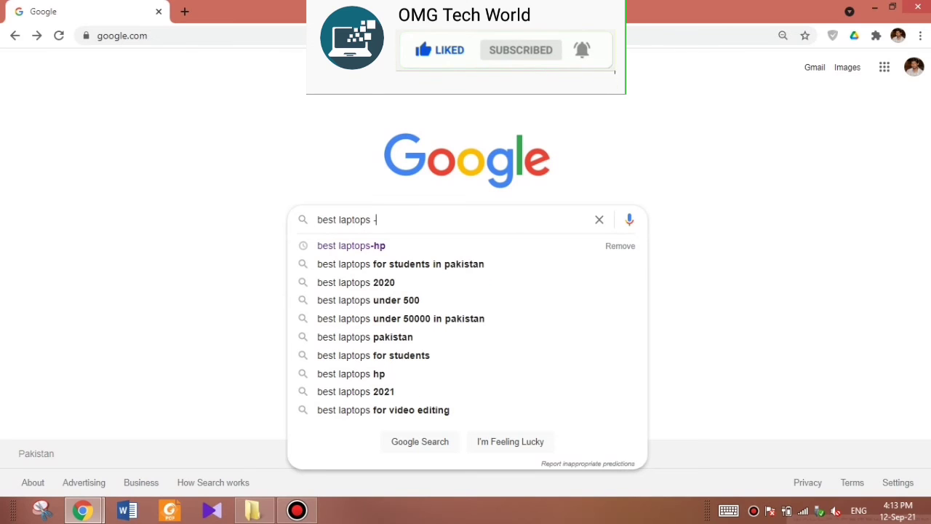
text(dell)
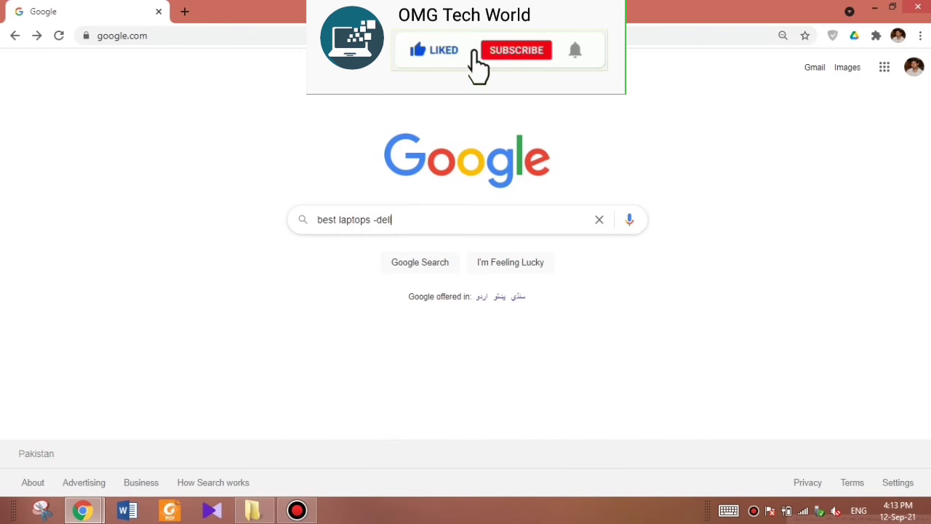
key(Return)
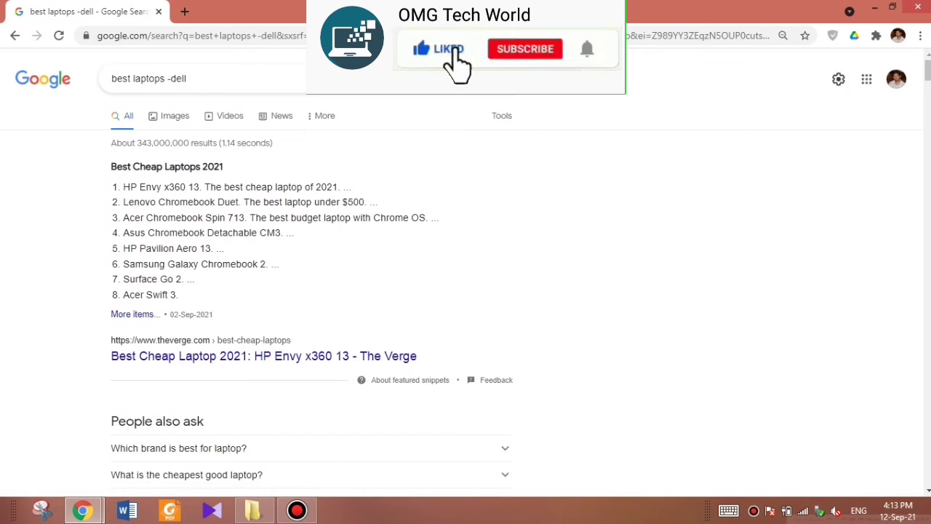
- Look through the "best laptops -dell" results to check whether the listed pages leave out the excluded brand
scroll(465, 291, down, 4)
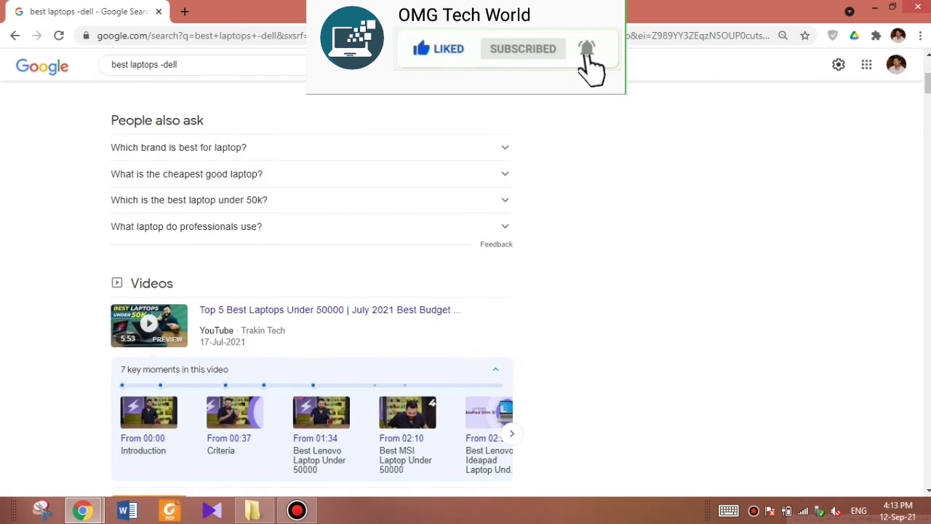
scroll(466, 291, down, 1)
scroll(313, 291, down, 4)
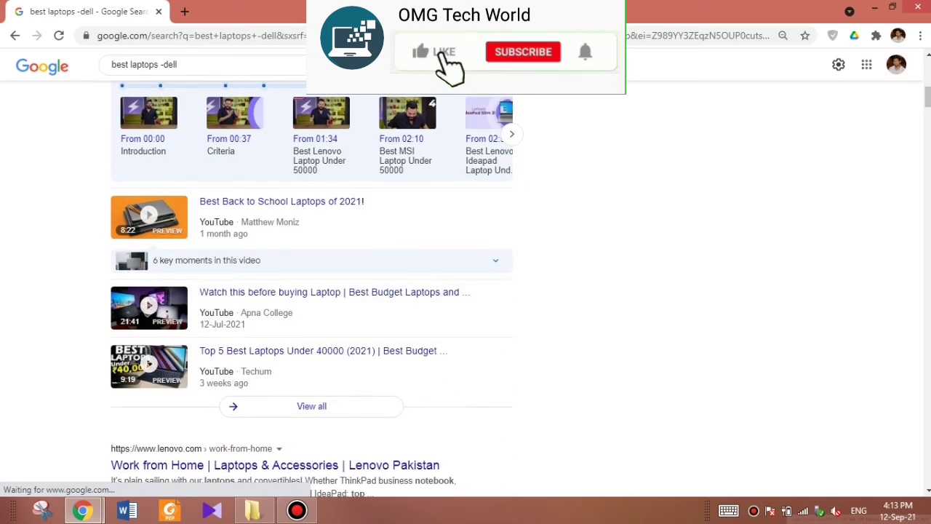
scroll(313, 291, down, 3)
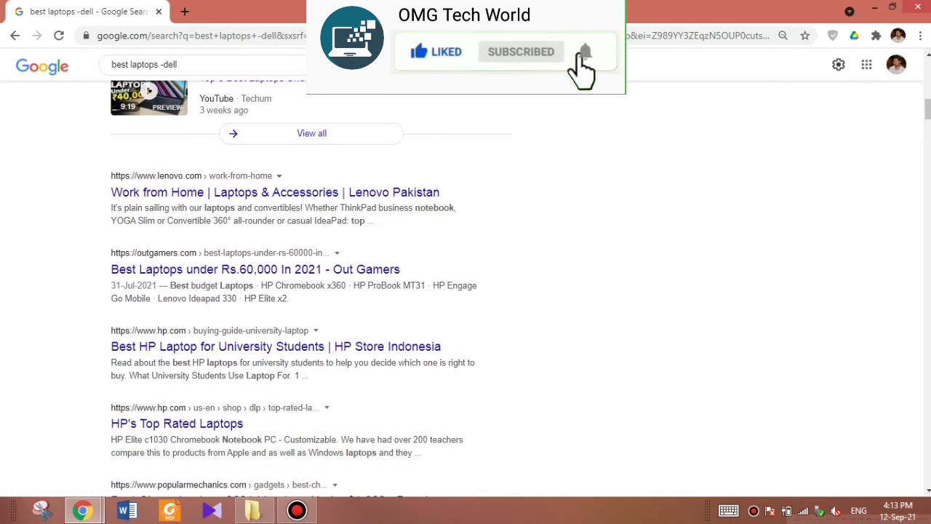
scroll(313, 291, down, 1)
scroll(313, 291, down, 4)
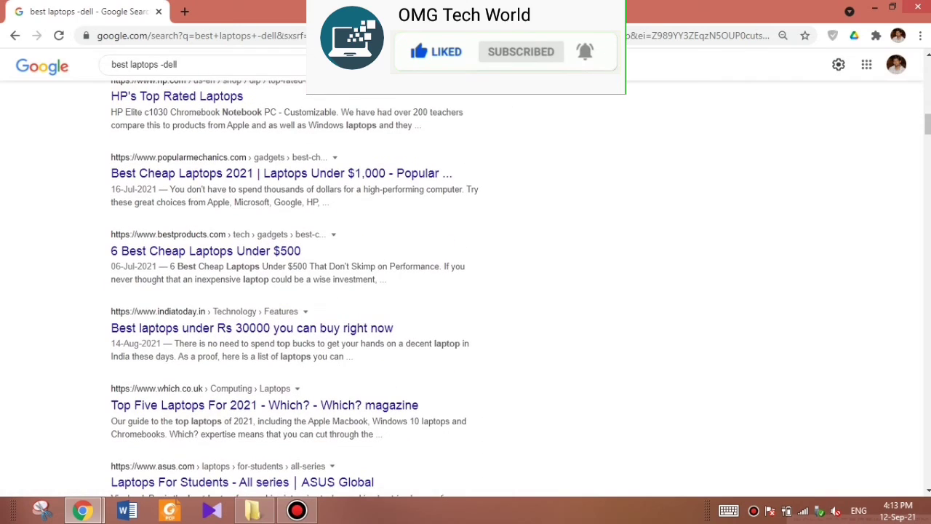
scroll(313, 291, down, 6)
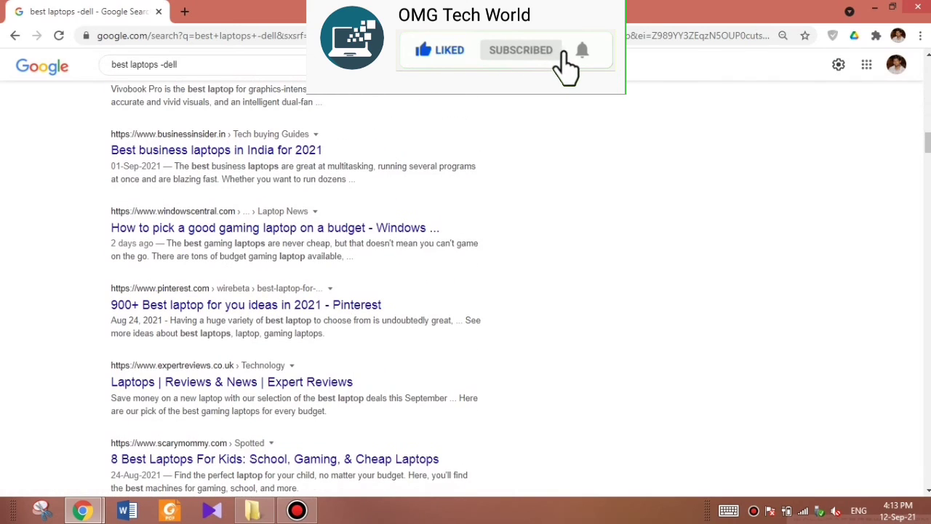
scroll(312, 291, down, 3)
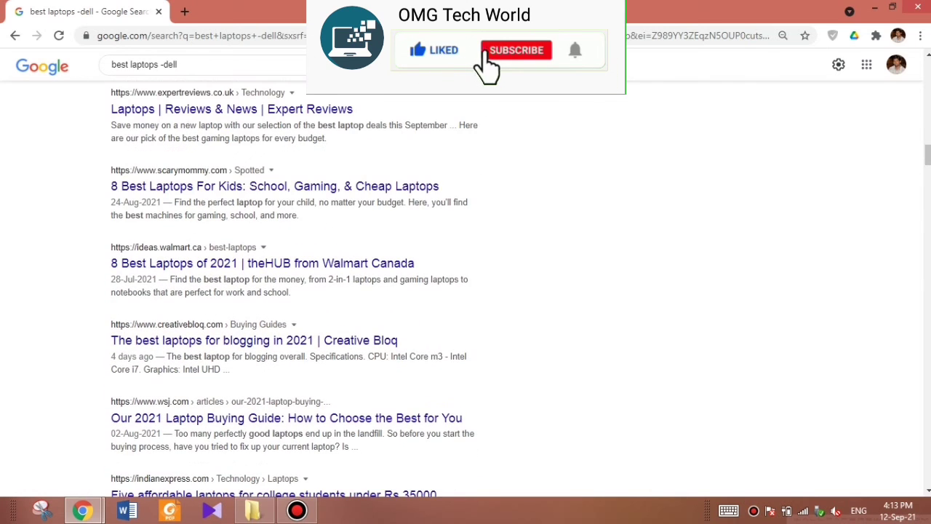
scroll(301, 291, down, 2)
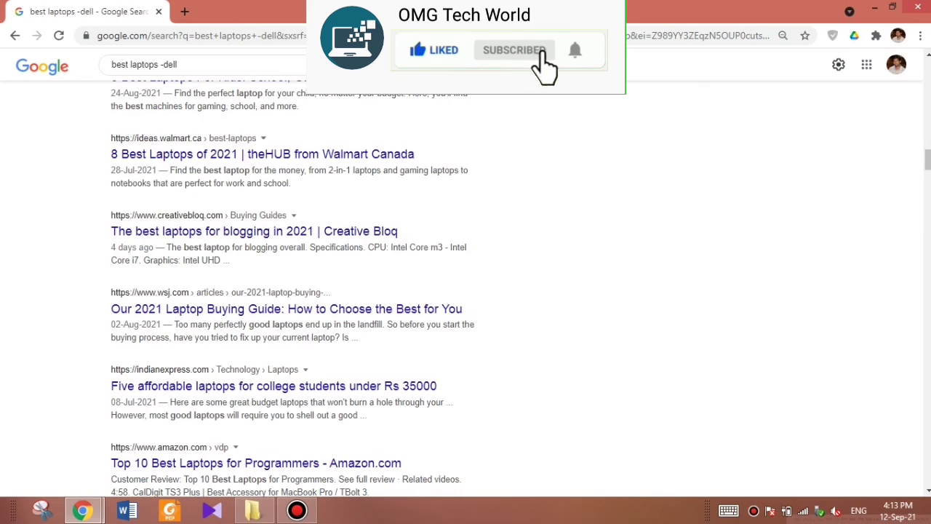